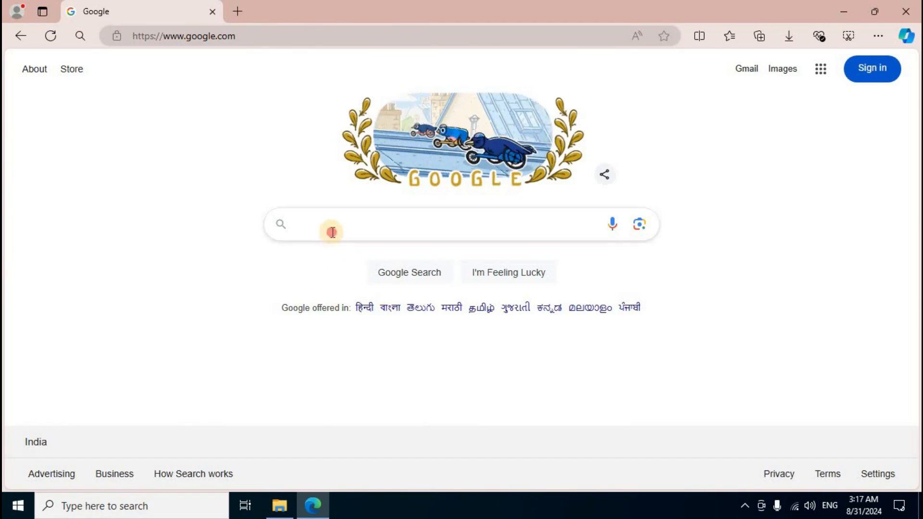
Search Google for "turbo c++ download" and open the Developer Insider download page for Windows.
click(332, 231)
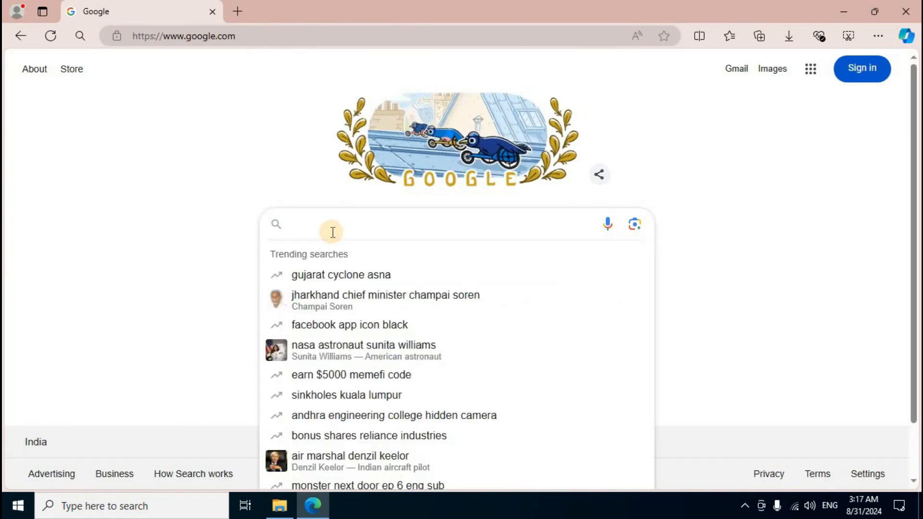
text(turbo c++ download)
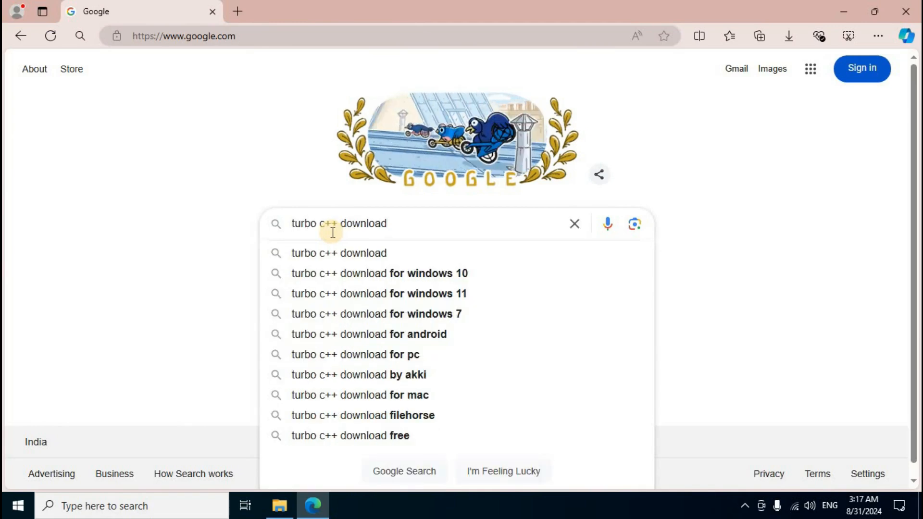
key(Return)
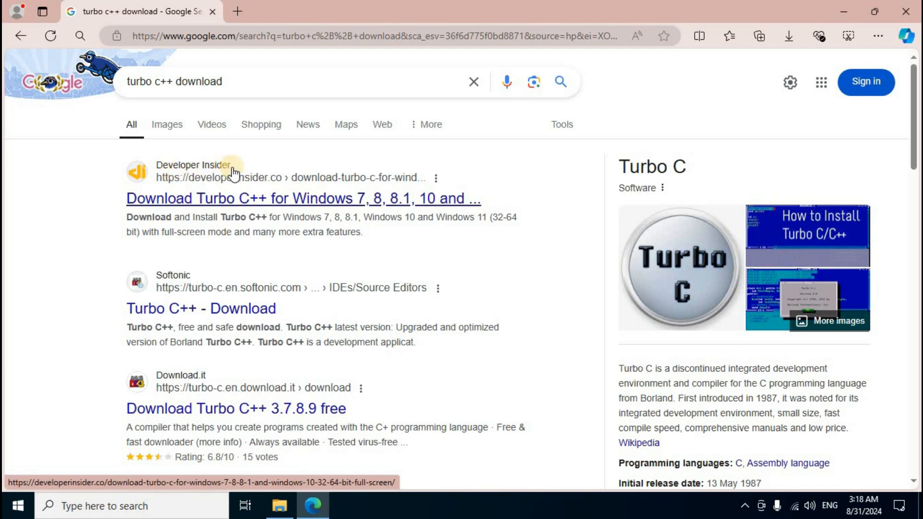
click(331, 204)
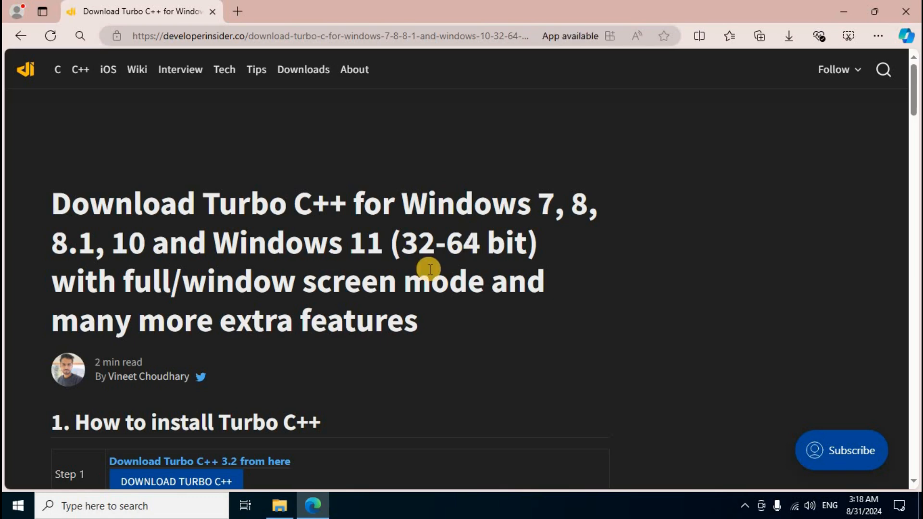
Download the Turbo C++ 3.2 zip file from Step 1 of the installation instructions, and minimize the browser.
scroll(159, 192, down, 5)
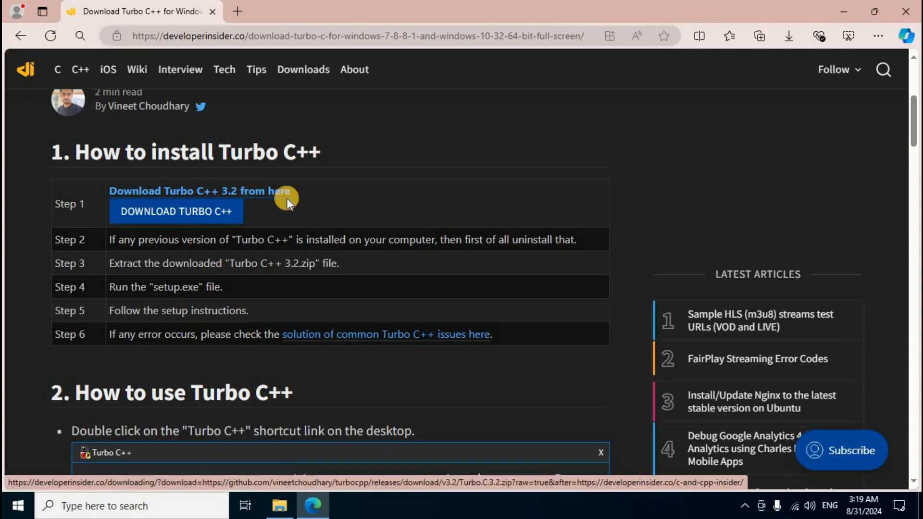
click(229, 221)
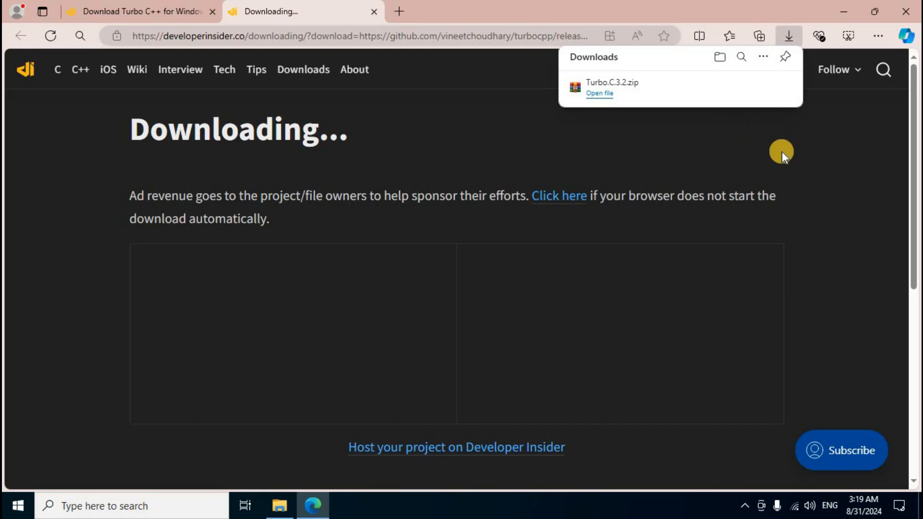
click(846, 14)
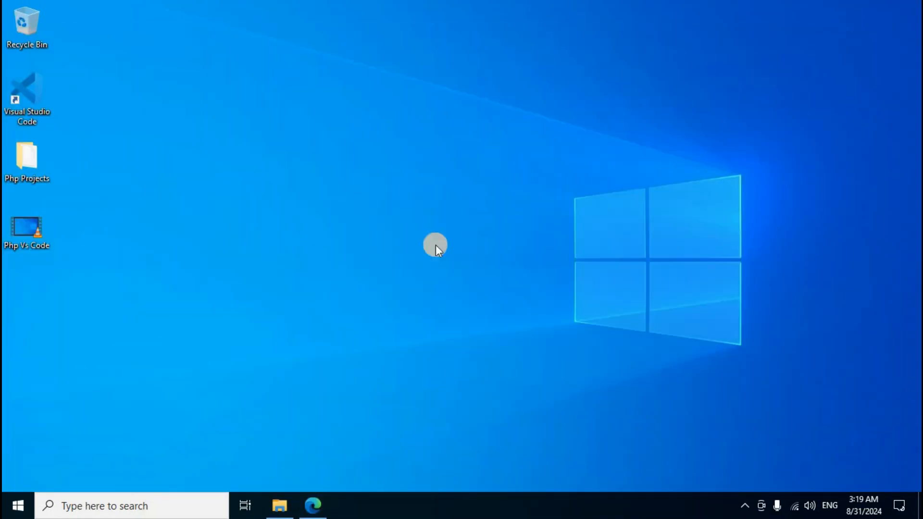
Switch to File Explorer and extract the Turbo.C.3.2 archive in Downloads into its own Turbo.C.3.2 folder.
click(294, 509)
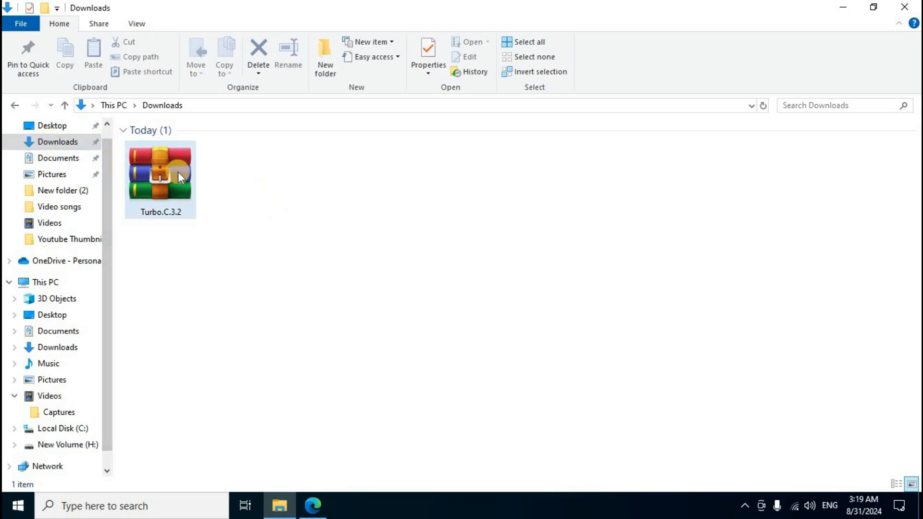
mouse_move(178, 171)
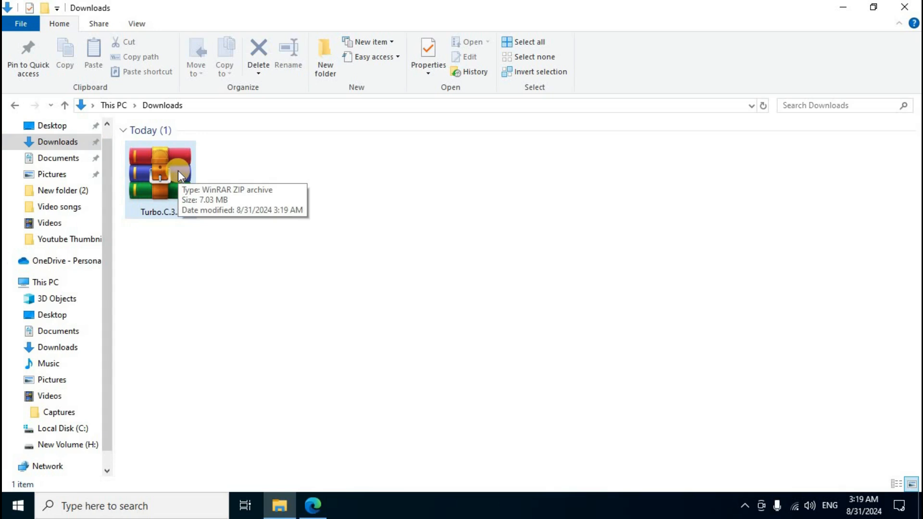
right_click(178, 170)
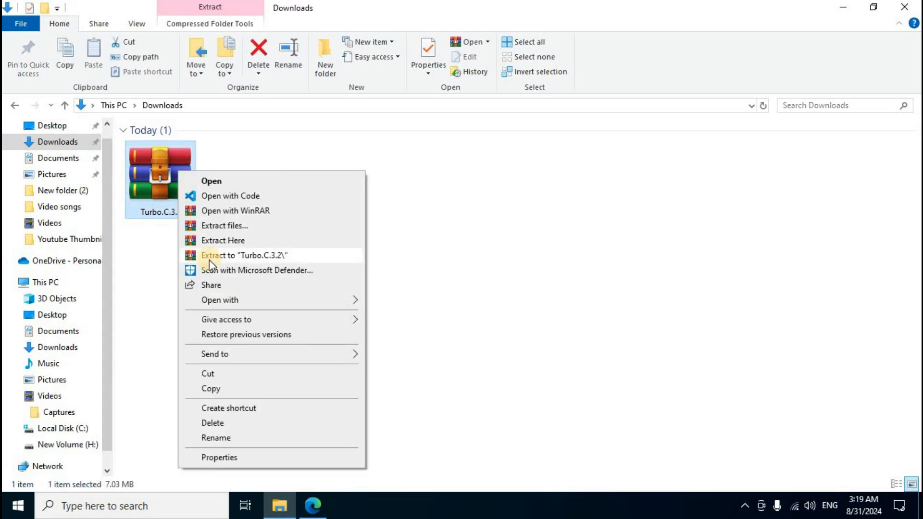
click(278, 258)
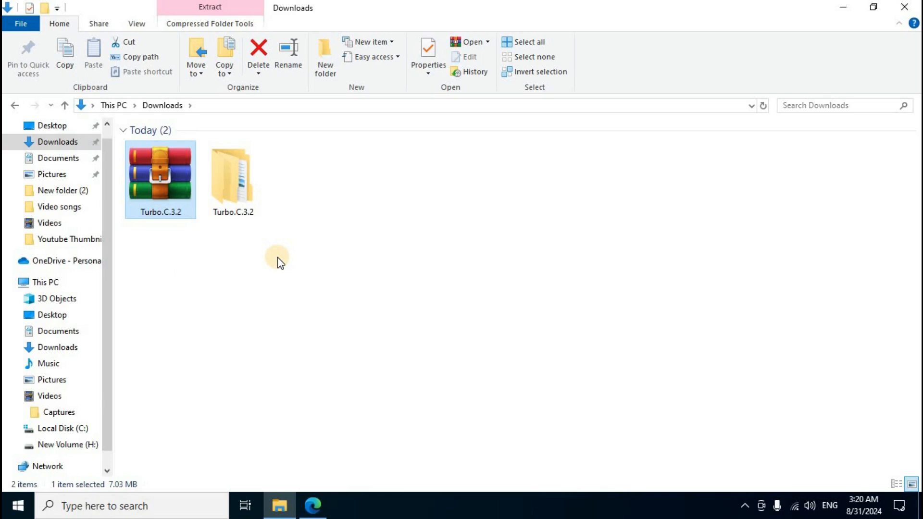
Run the setup application from the nested Turbo.C.3.2 folder and minimize File Explorer.
double_click(236, 176)
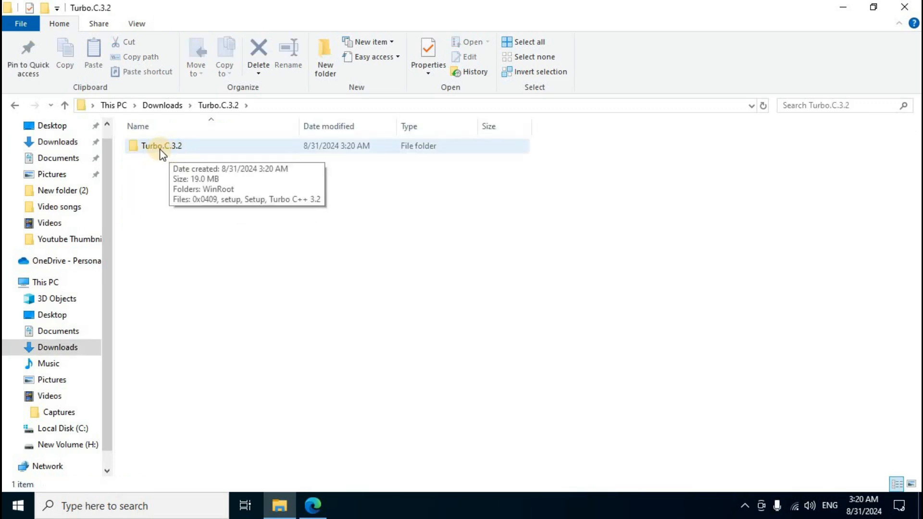
double_click(160, 148)
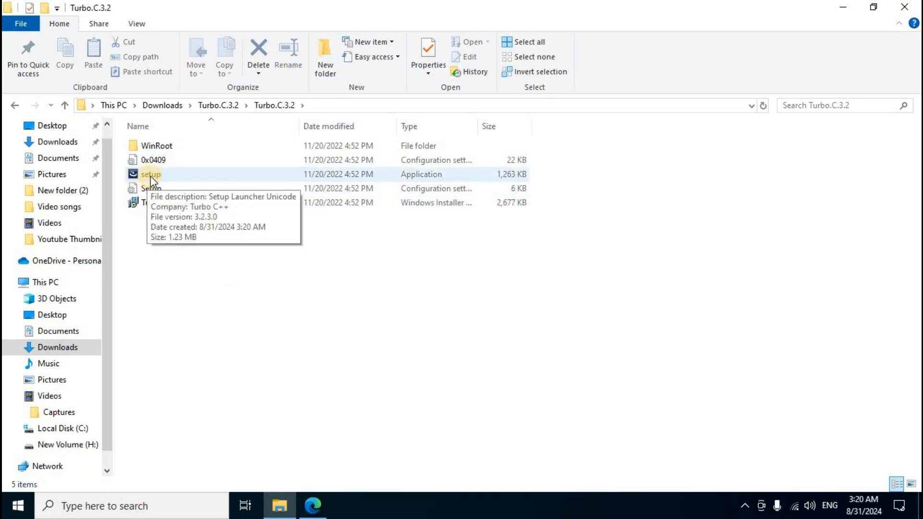
double_click(152, 175)
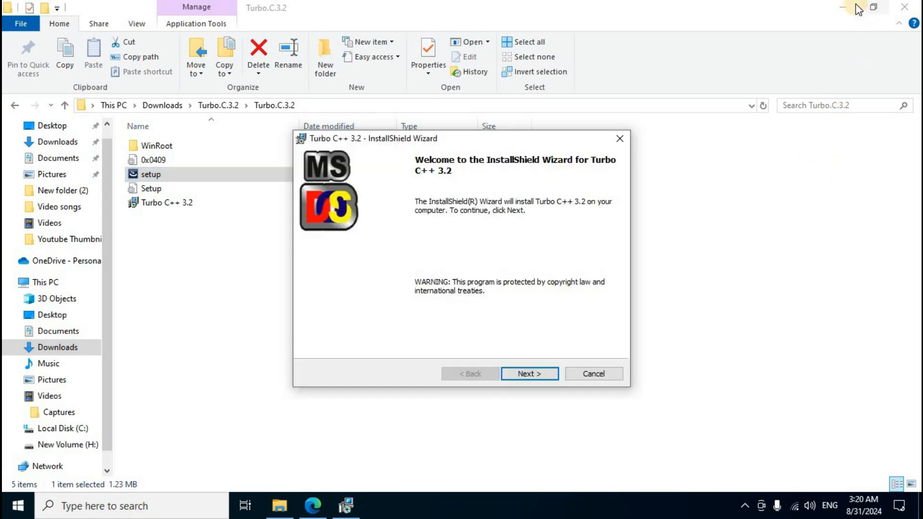
click(841, 14)
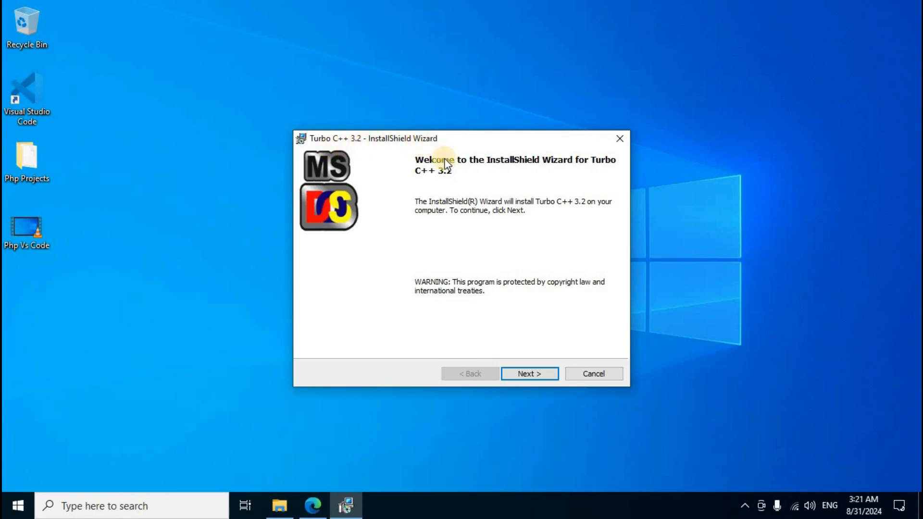
Accept the license agreement and install Turbo C++ 3.2 with the Typical setup in C:\TURBOC3\.
click(529, 374)
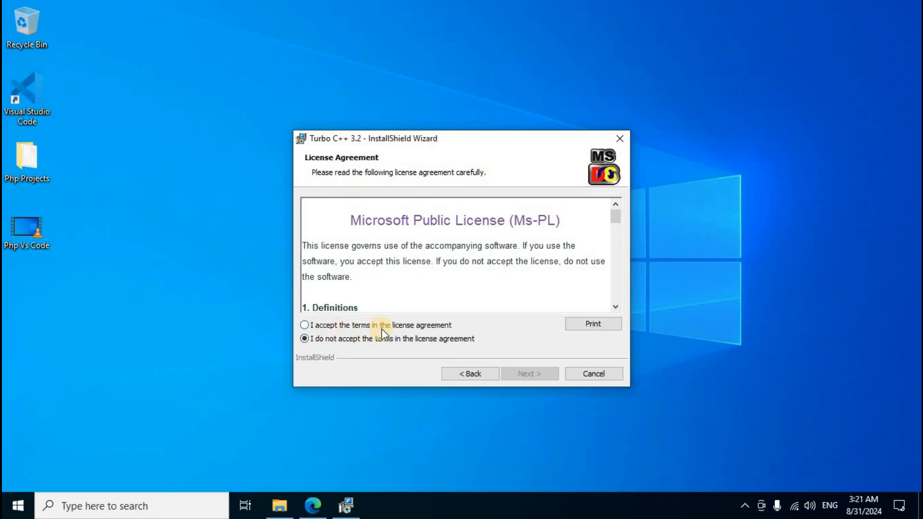
click(304, 326)
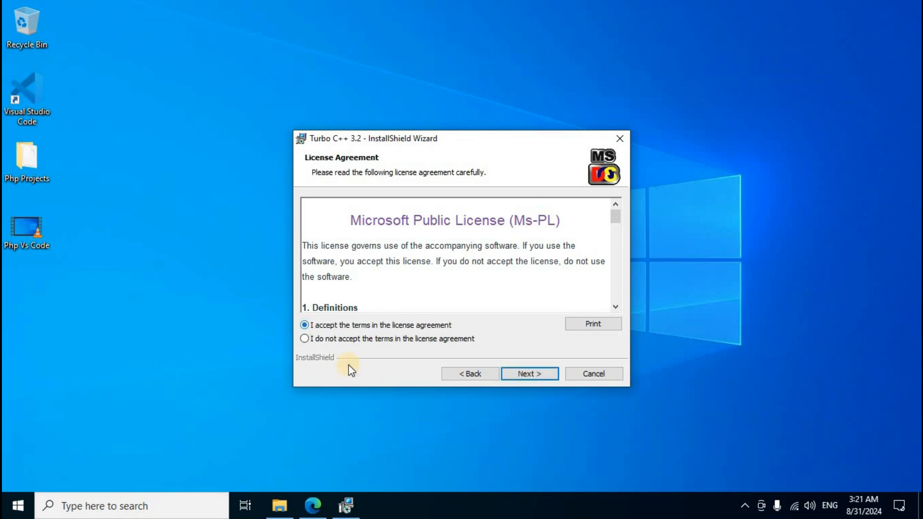
click(529, 376)
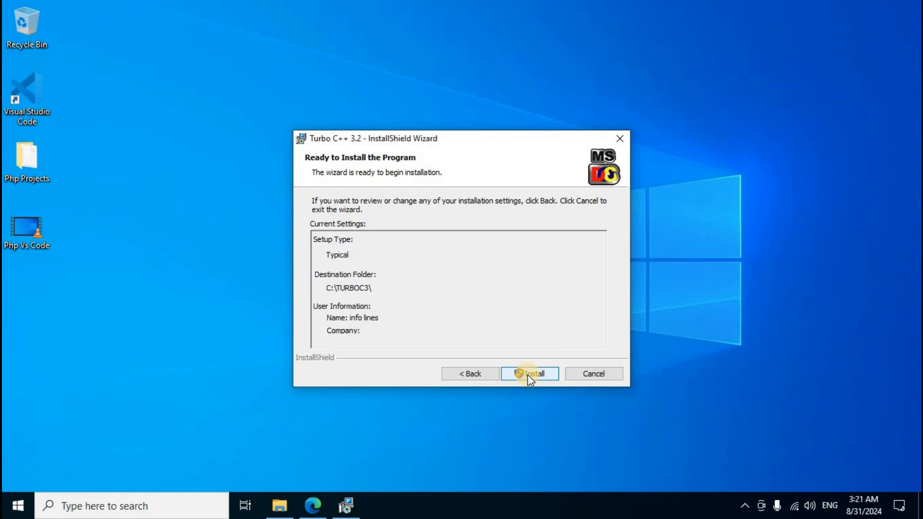
click(527, 374)
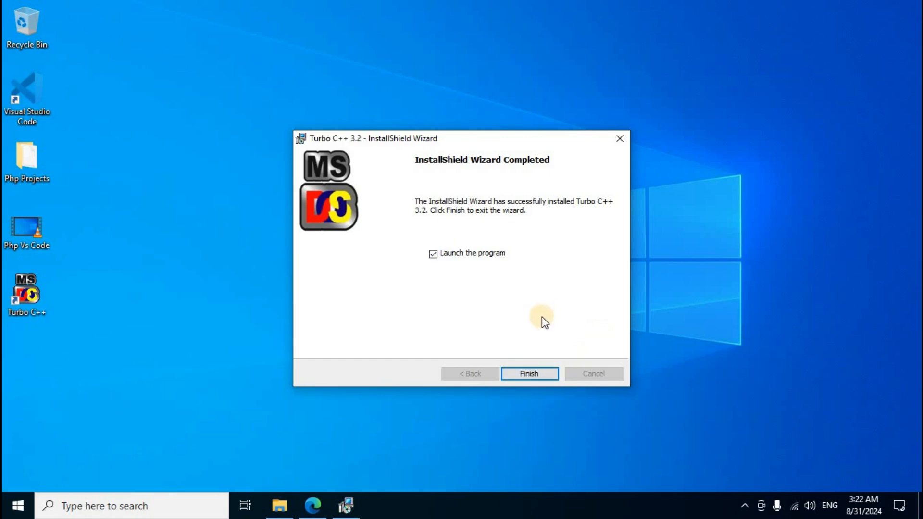
Finish the installer with the program launch option enabled, and start Turbo C++ in full screen mode.
click(530, 374)
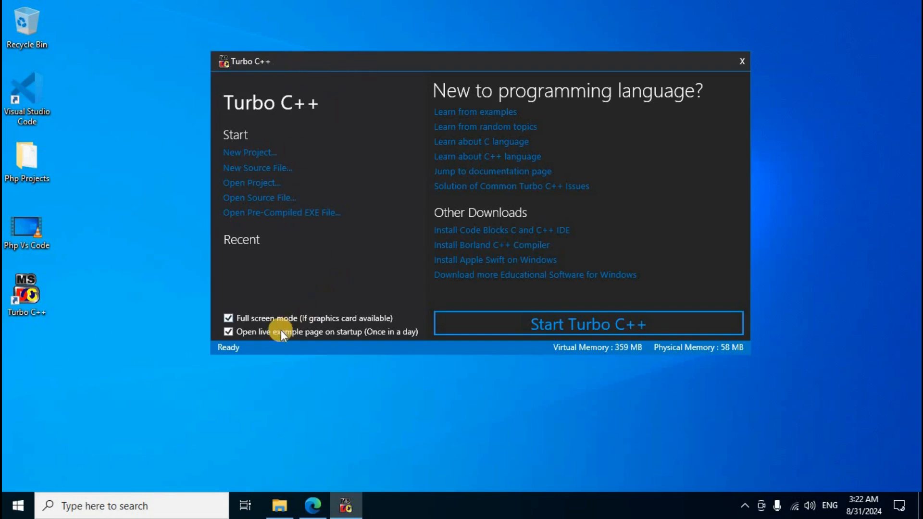
click(228, 332)
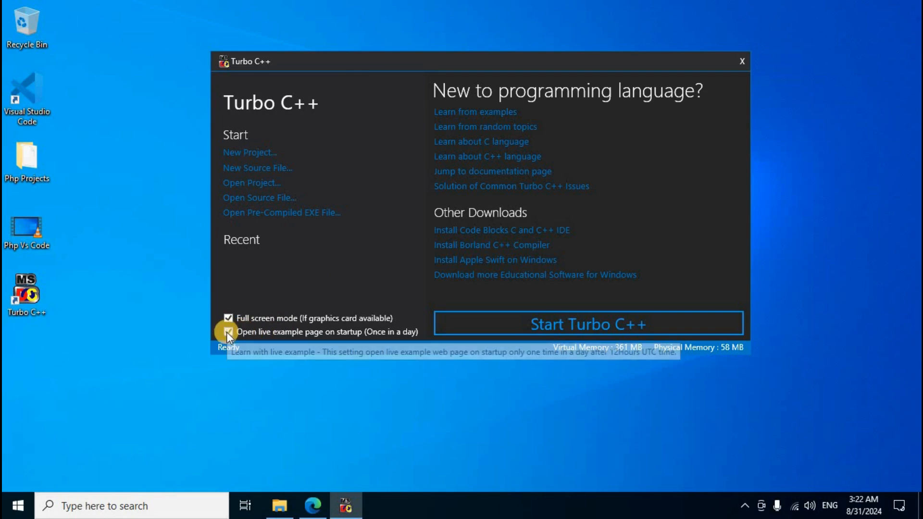
click(643, 331)
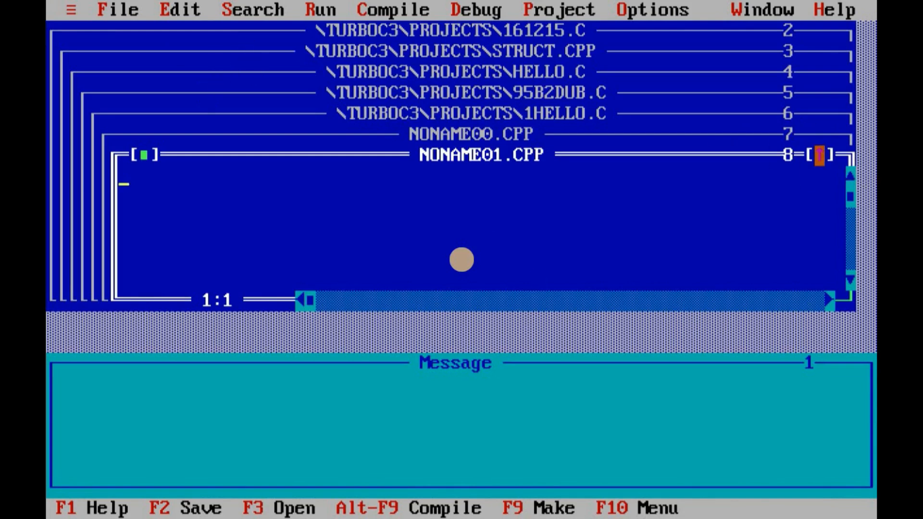
Maximize the NONAME01.CPP editor window and create a new source file.
click(819, 155)
click(103, 10)
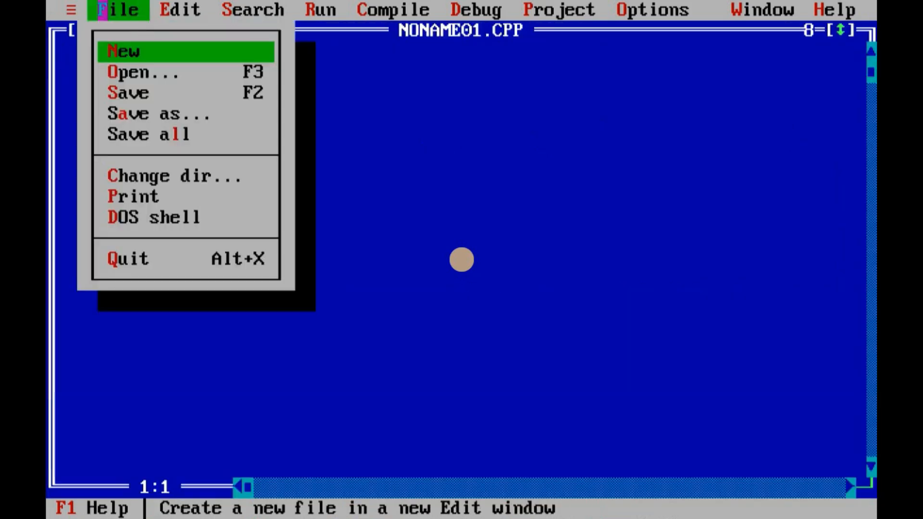
click(133, 50)
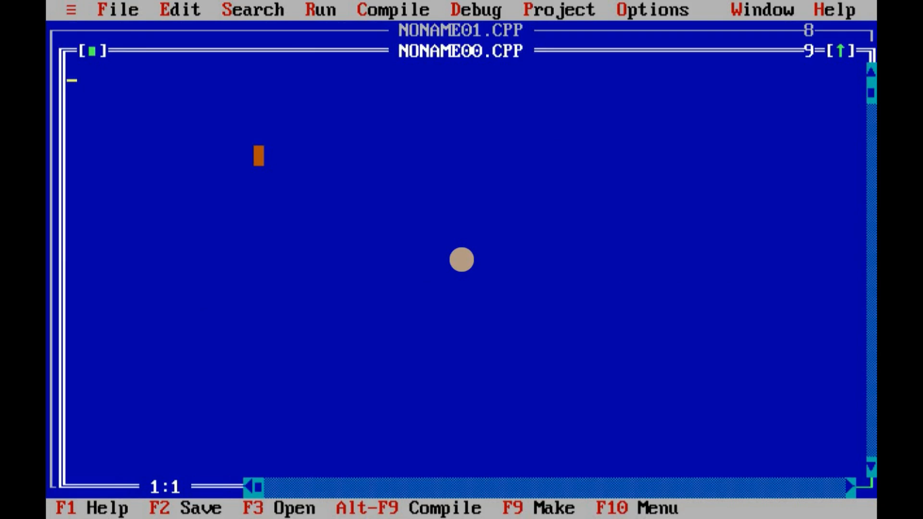
Write the line #include<stdio.h> at the start of the new source file.
text(#include)
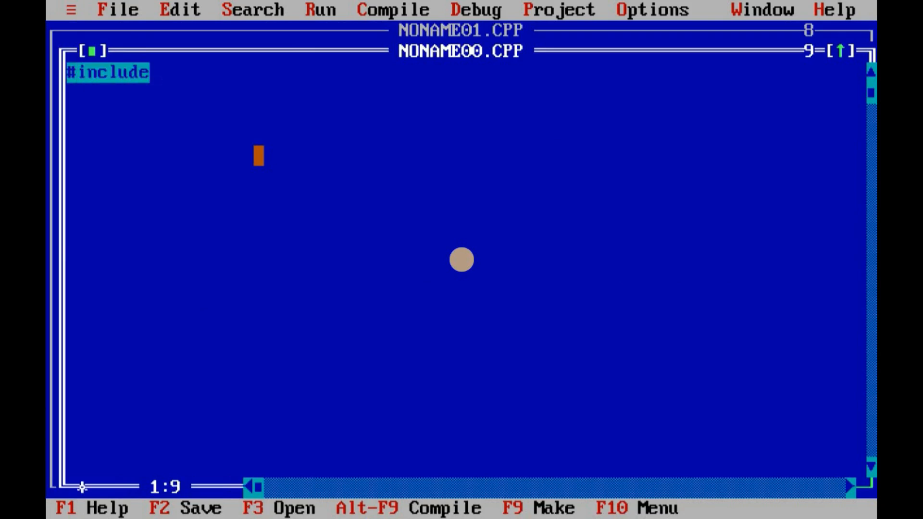
text(<)
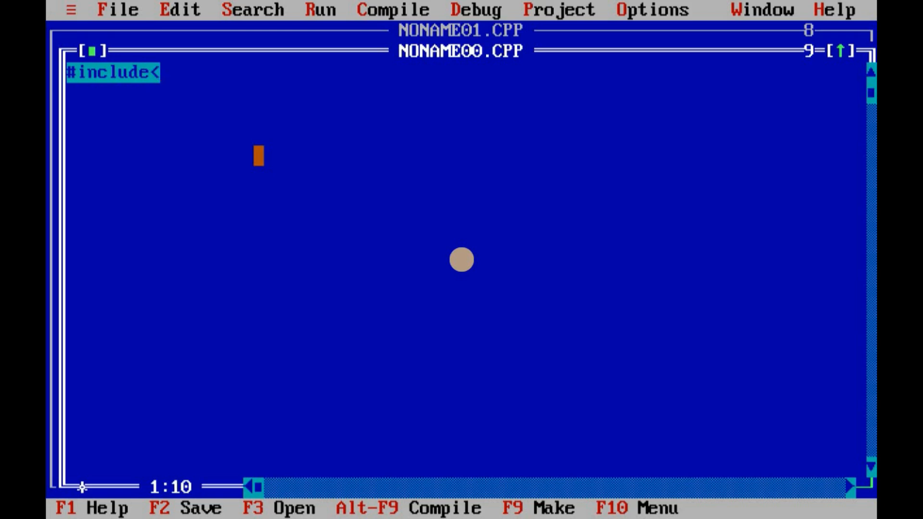
text(stdio)
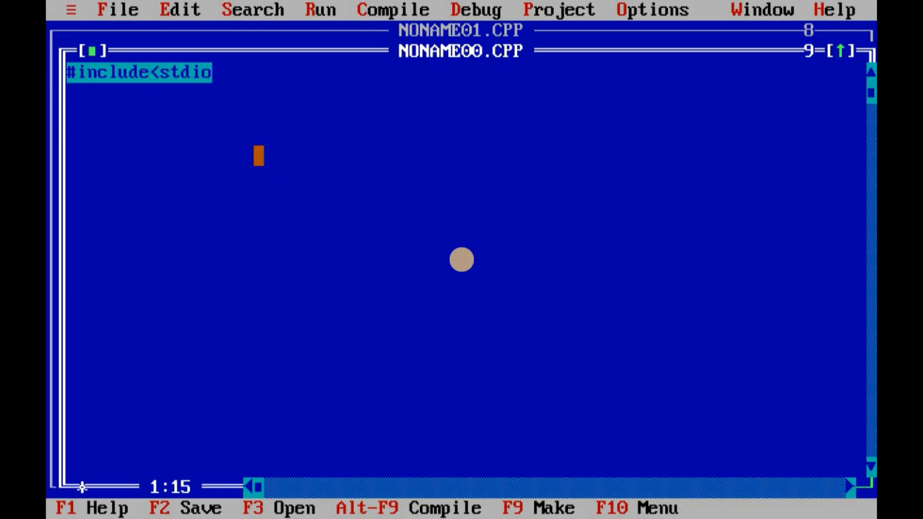
text(.h>)
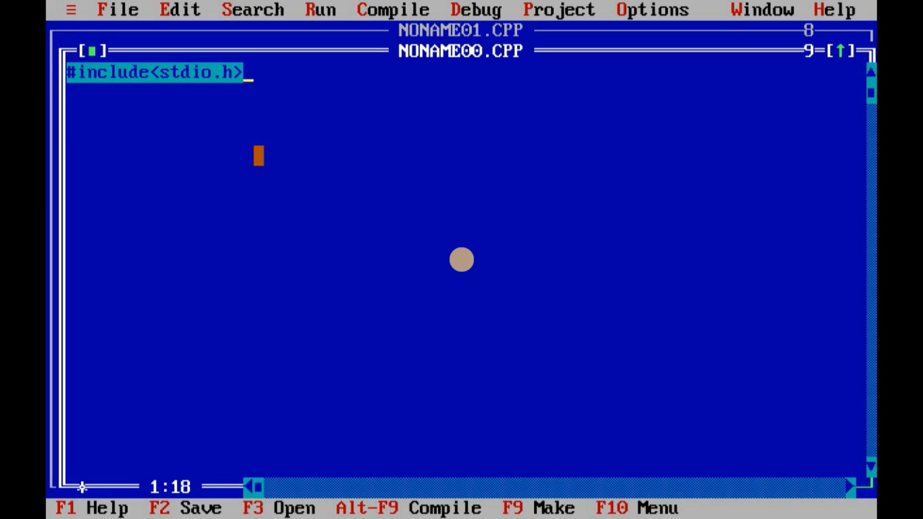
key(Return)
Add the int main() function header below the include line, with an opening brace on its own line.
text(int m)
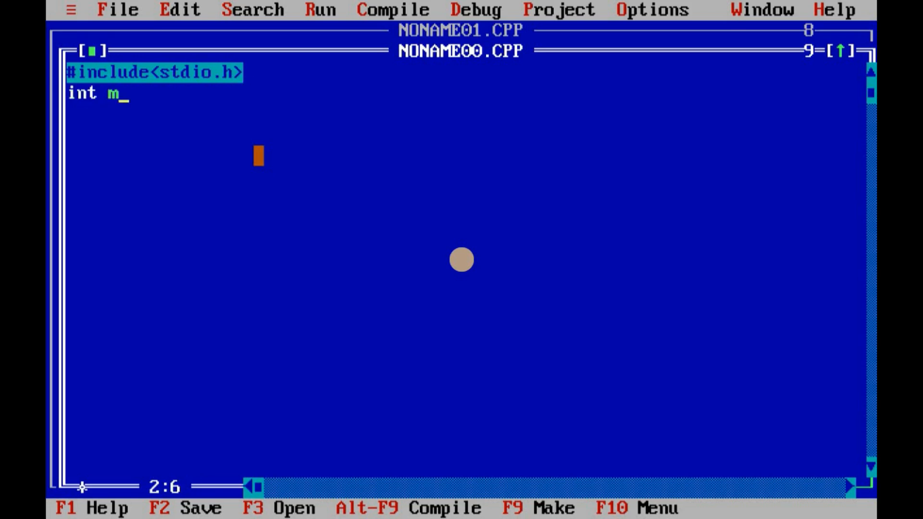
text(ain()
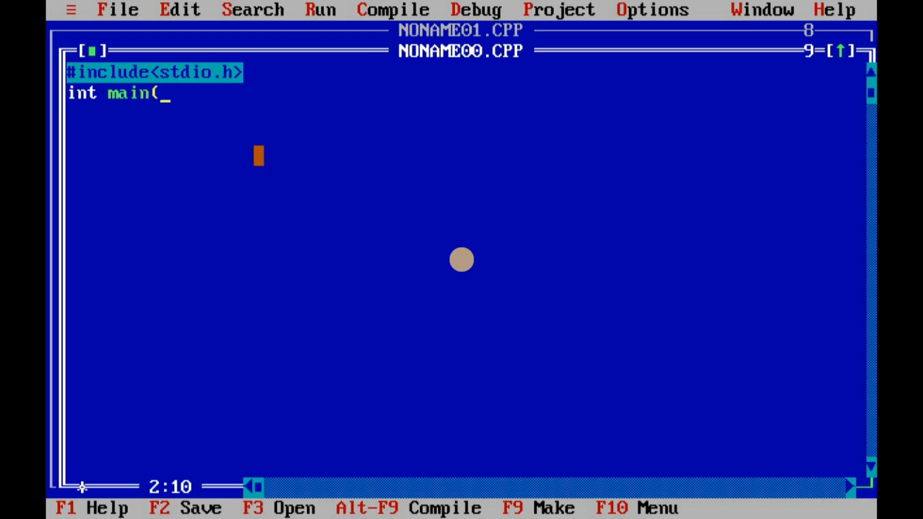
text())
key(Return)
text({)
key(Return)
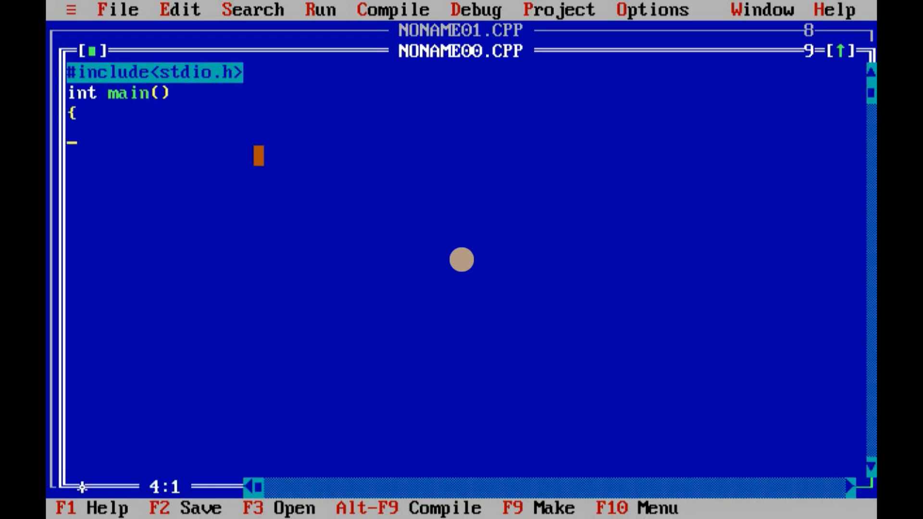
Add an indented clrscr(); call as the first statement in the main function body.
key(Tab)
text(clr)
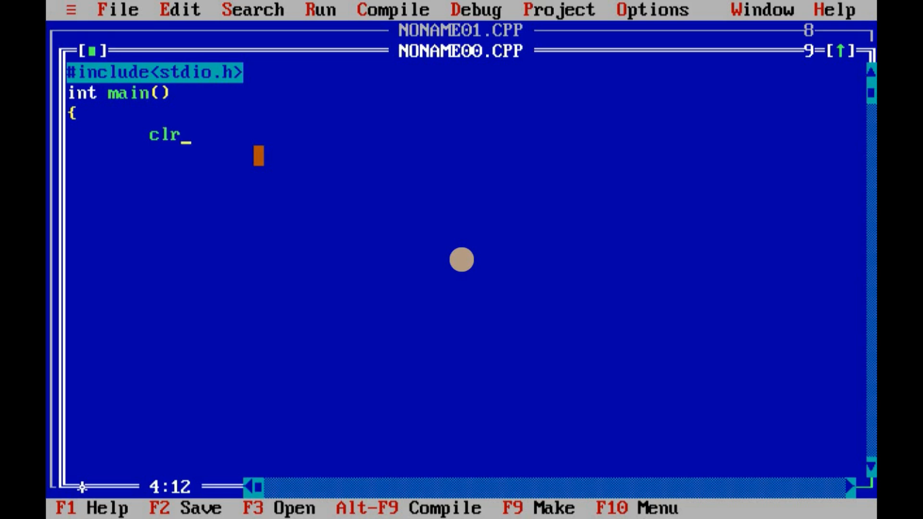
text(scr())
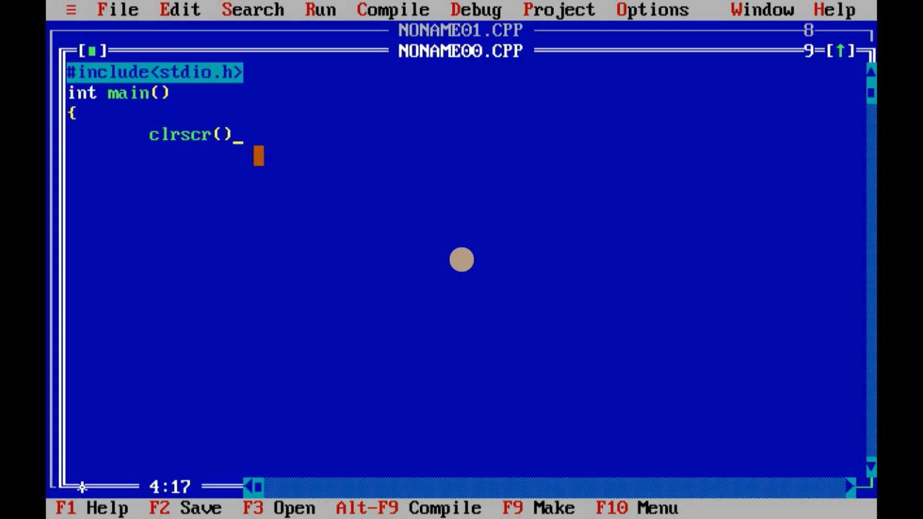
text(;)
key(Return)
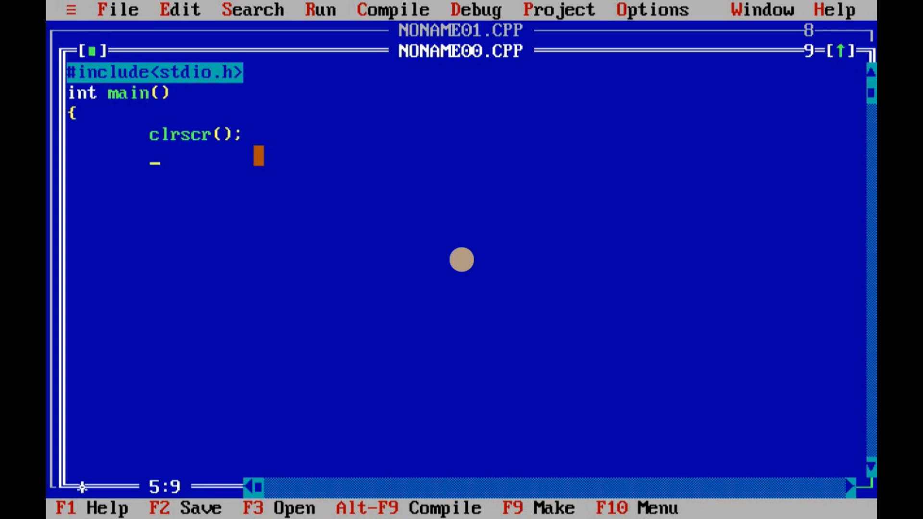
Add the statement printf("CHary Tech info"); on the line below the clrscr call.
text(printf()
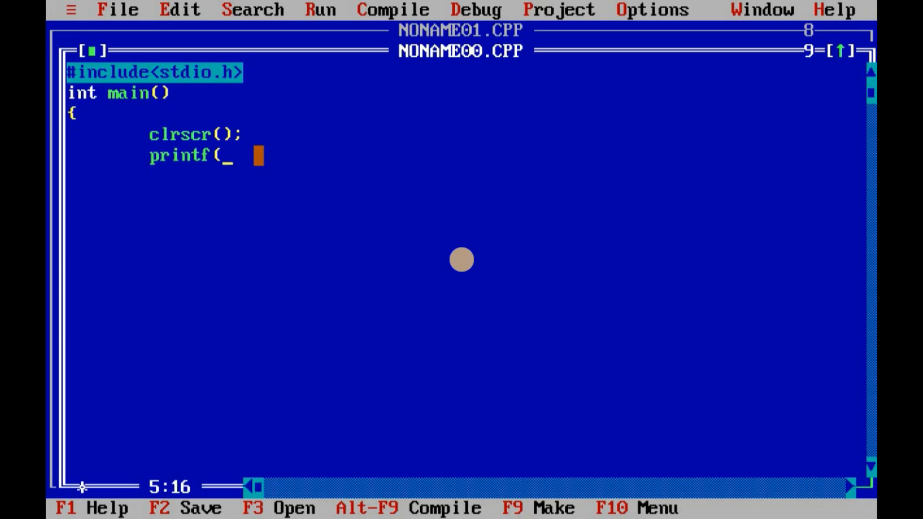
text("CHary Tech info")
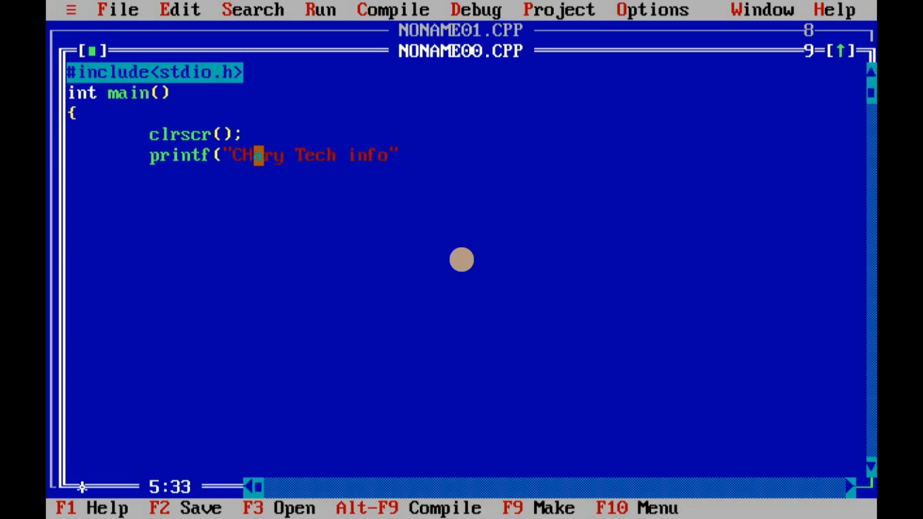
text();)
key(Return)
Add getch(); and return 0; on separate lines below the printf statement, and close main with an unindented brace.
text(getch()
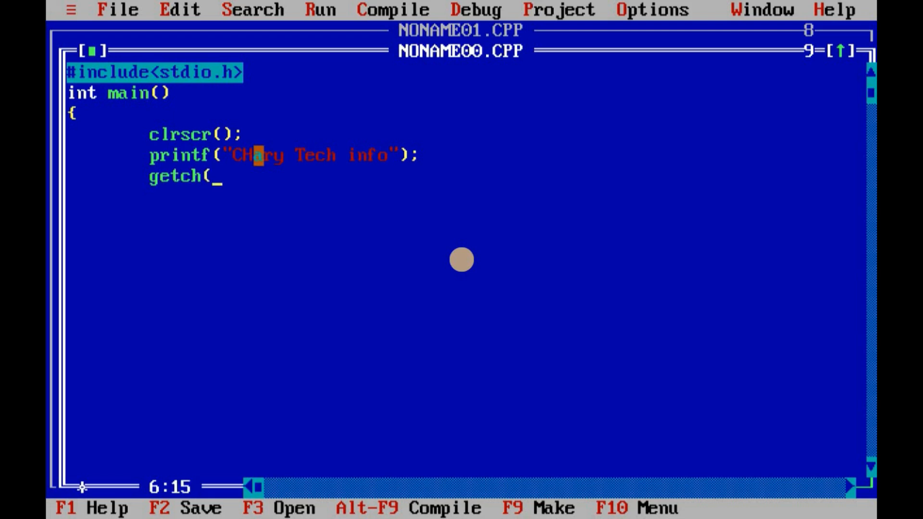
text();)
key(Return)
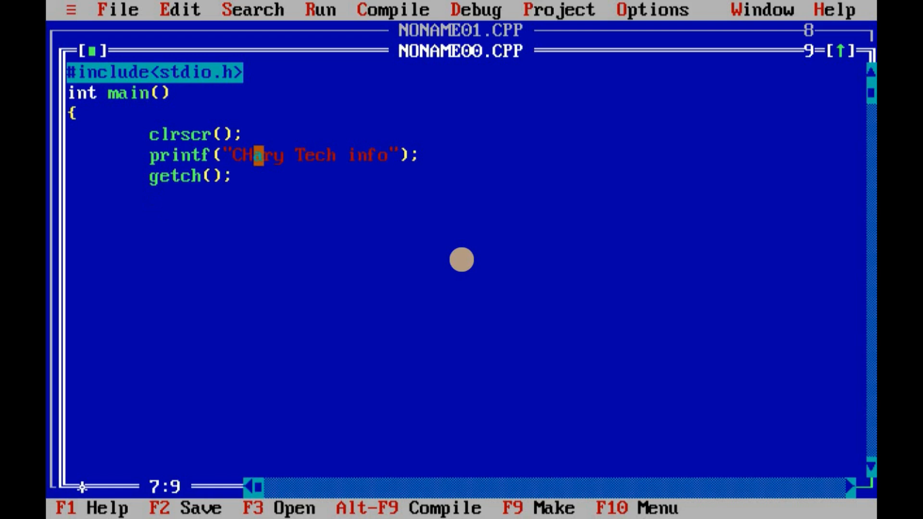
text(return 0;)
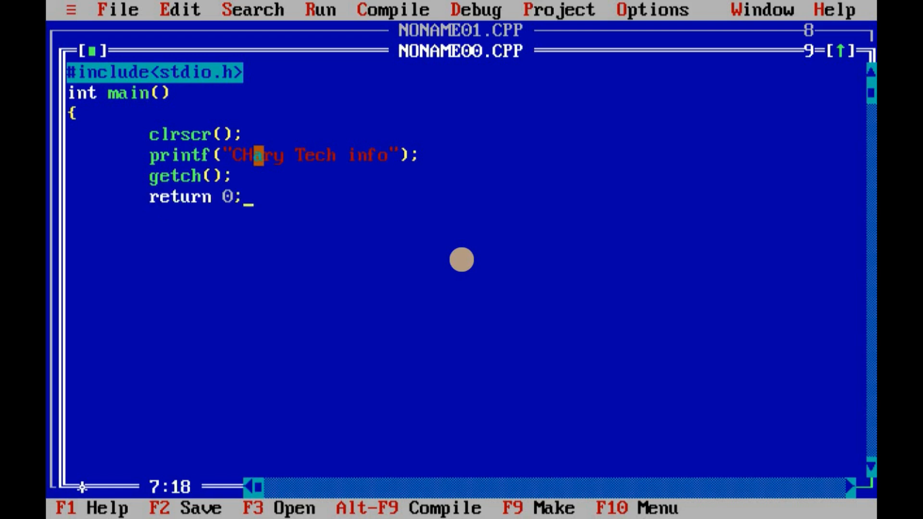
key(Return)
key(Home)
text(})
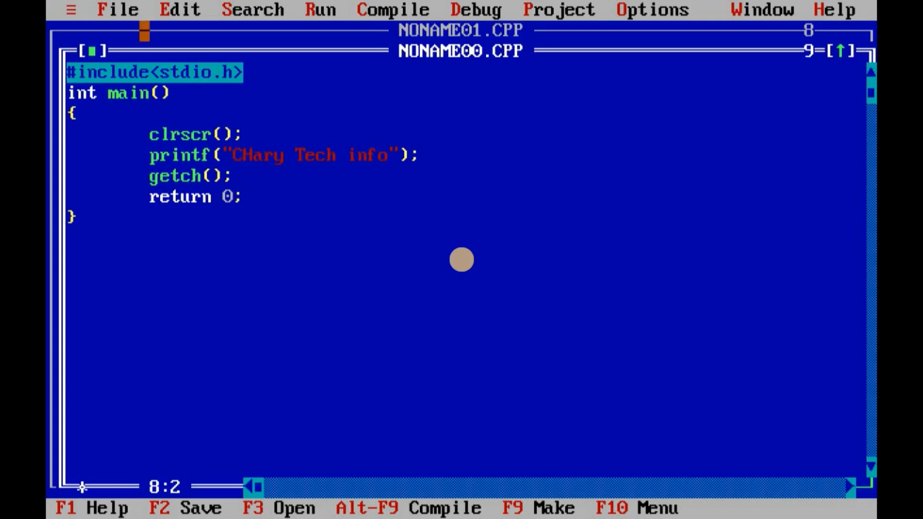
Save the source file under the name ram.c and run the program.
click(114, 10)
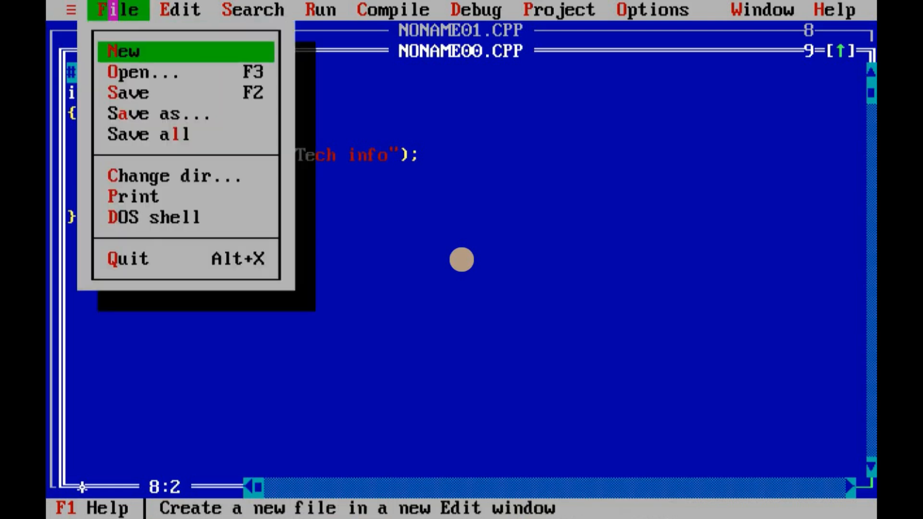
click(155, 114)
text(ra)
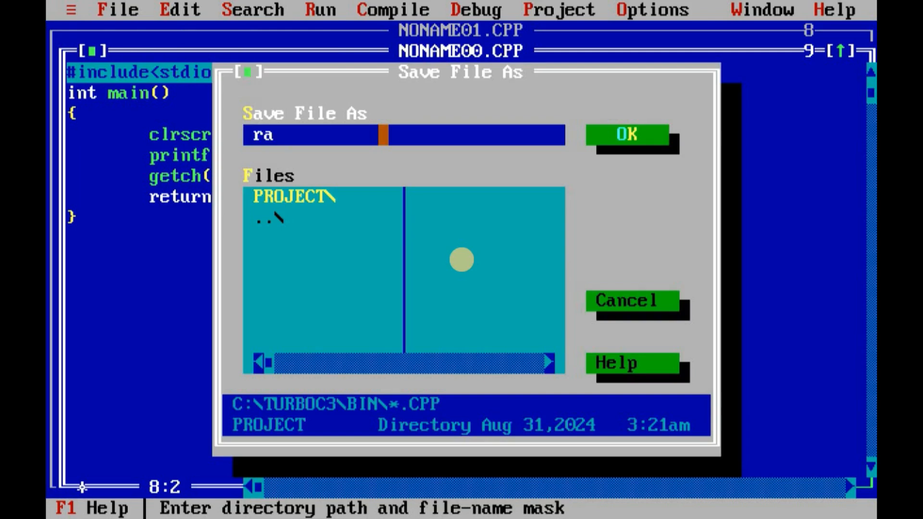
text(m.c)
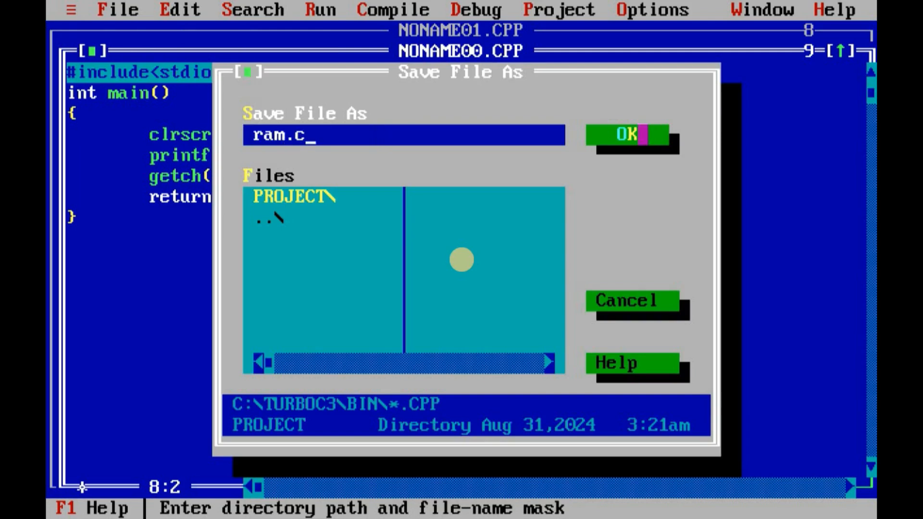
click(642, 134)
click(331, 10)
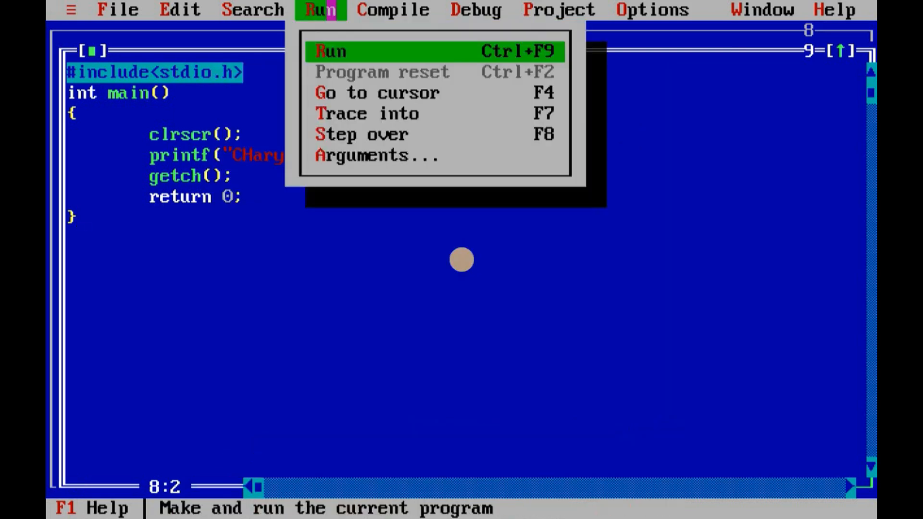
click(331, 51)
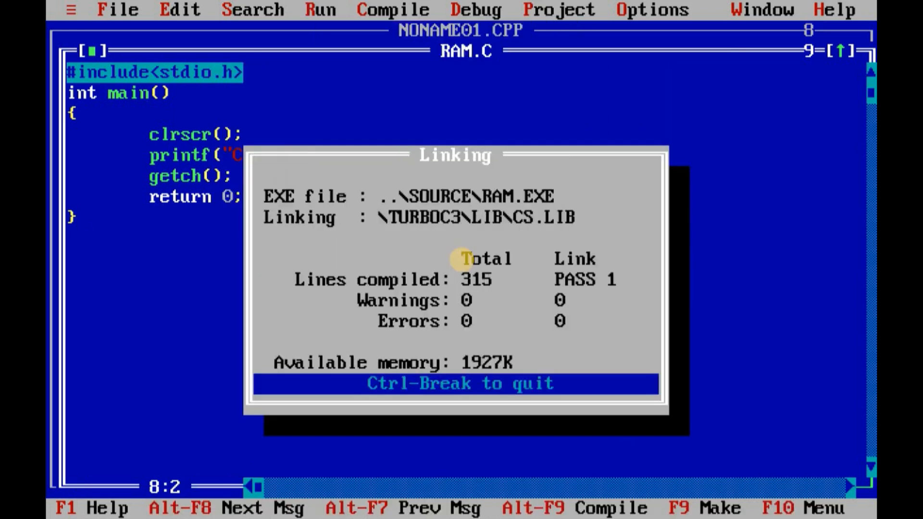